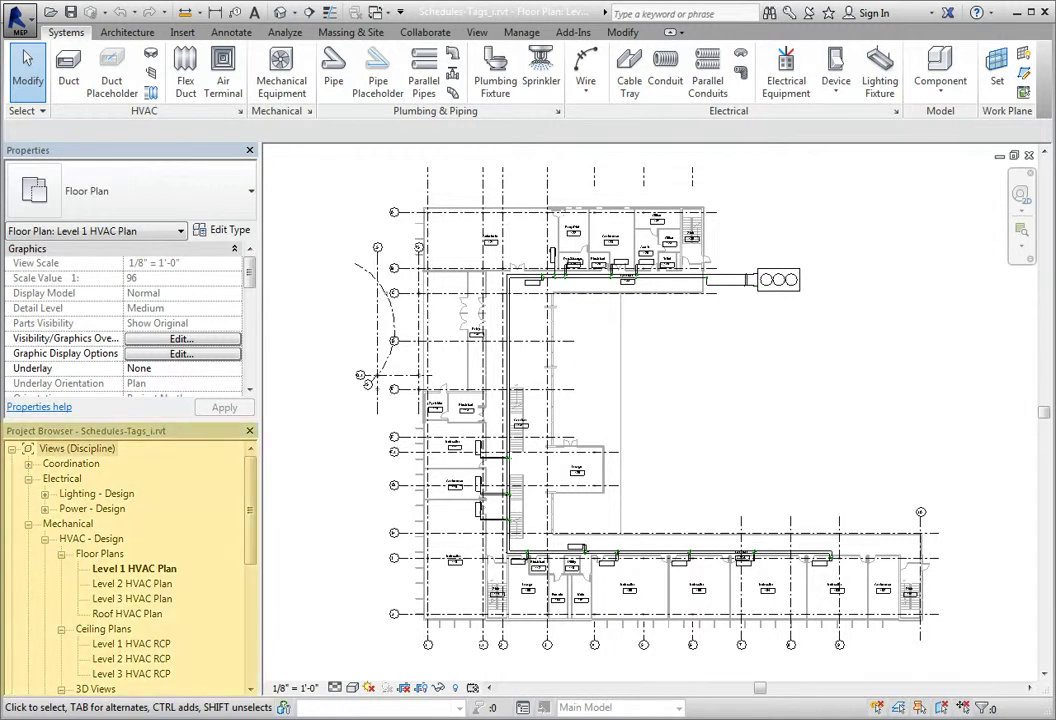
Step: Open the Space Schedule from the project's Schedules/Quantities group
left_click_drag(252, 464, 249, 603)
left_click(11, 598)
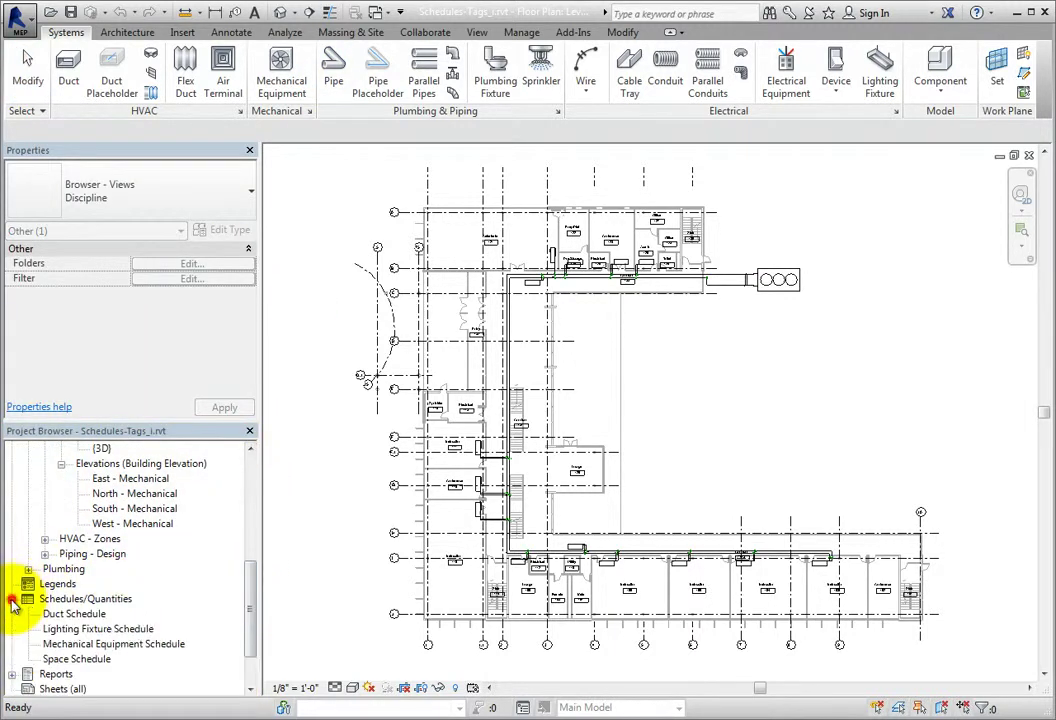
double_click(80, 659)
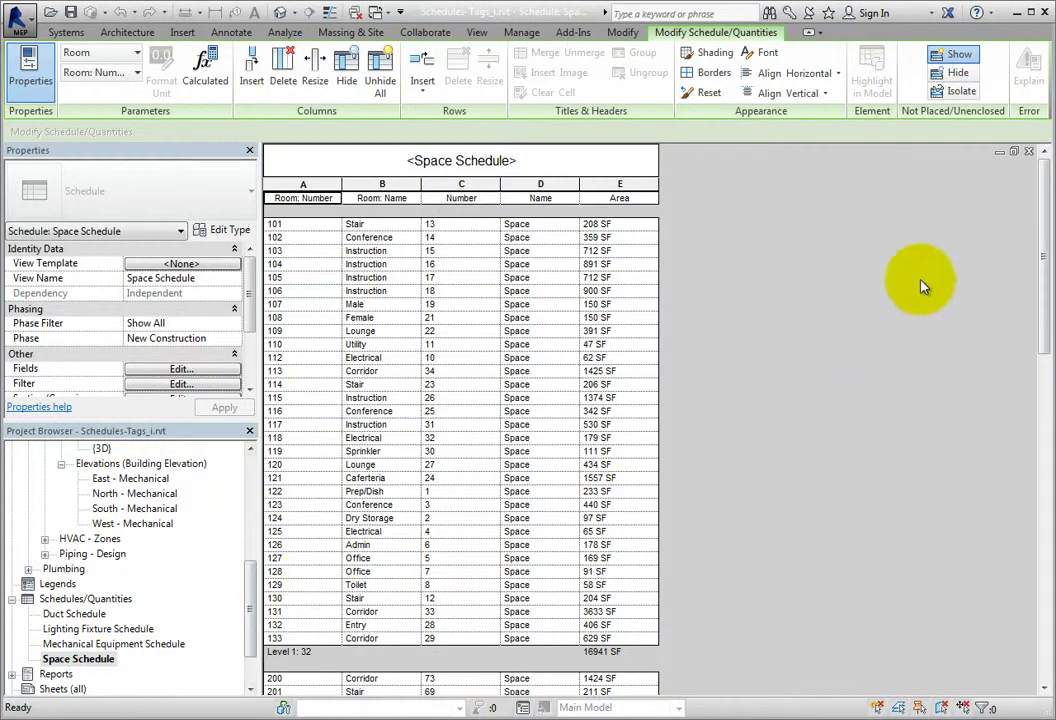
mouse_move(1040, 189)
left_mouse_down()
mouse_move(1040, 532)
mouse_move(1048, 185)
left_mouse_up()
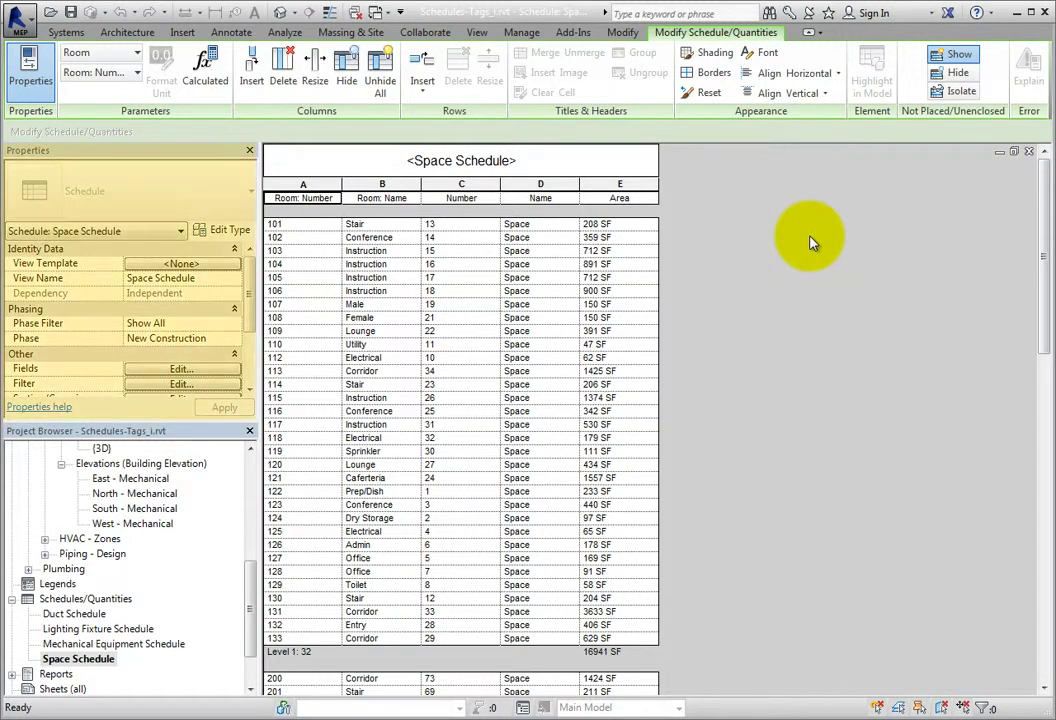
Step: Examine the Level field's formatting in the schedule properties, including its Hidden field option, and discard any changes
left_click_drag(247, 281, 245, 346)
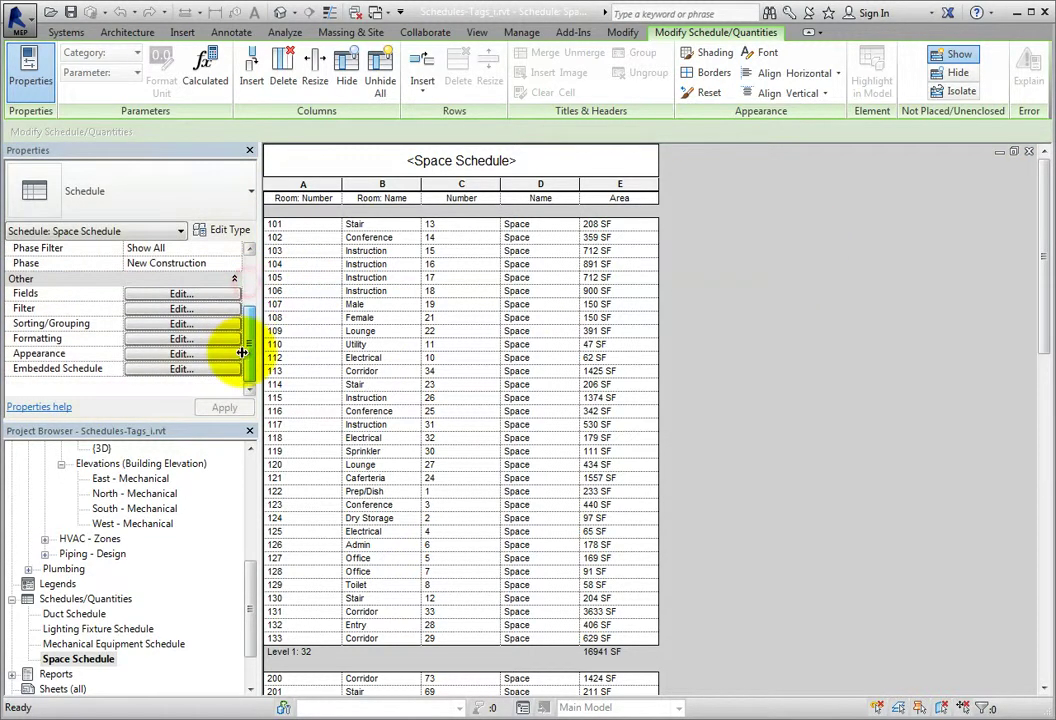
left_click(190, 340)
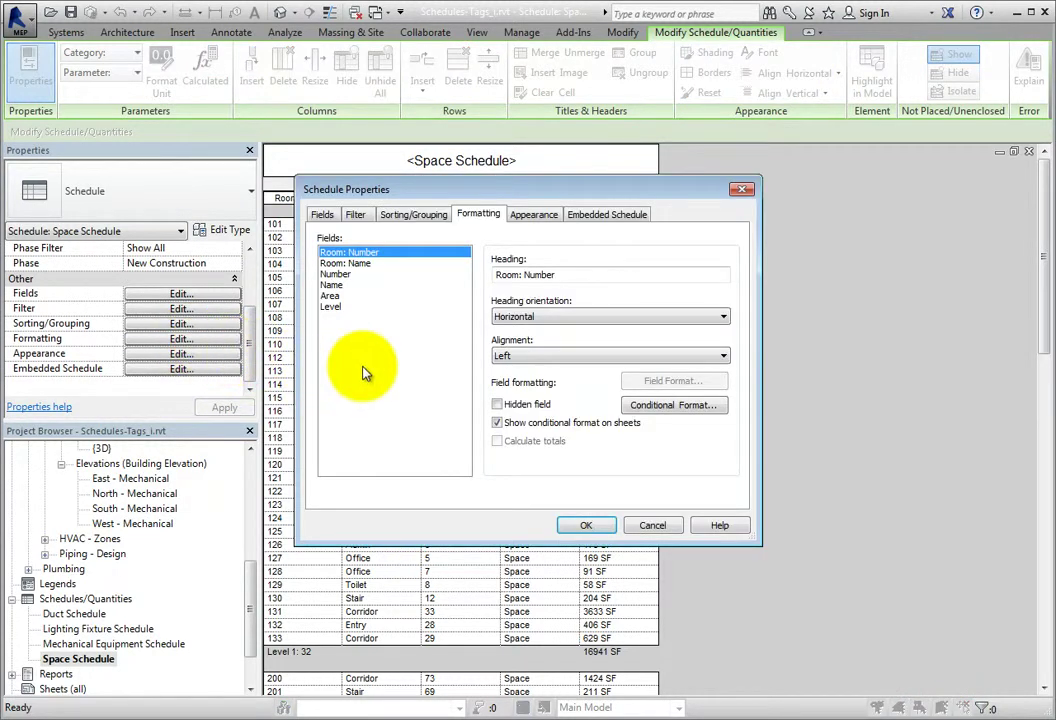
left_click(333, 306)
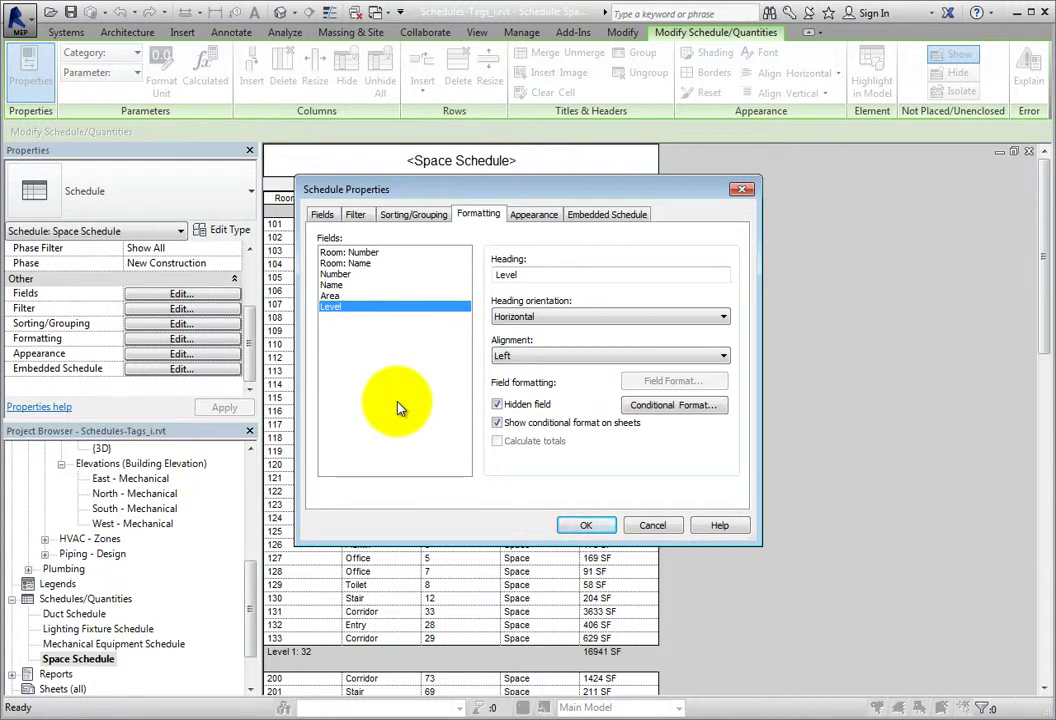
left_click(497, 406)
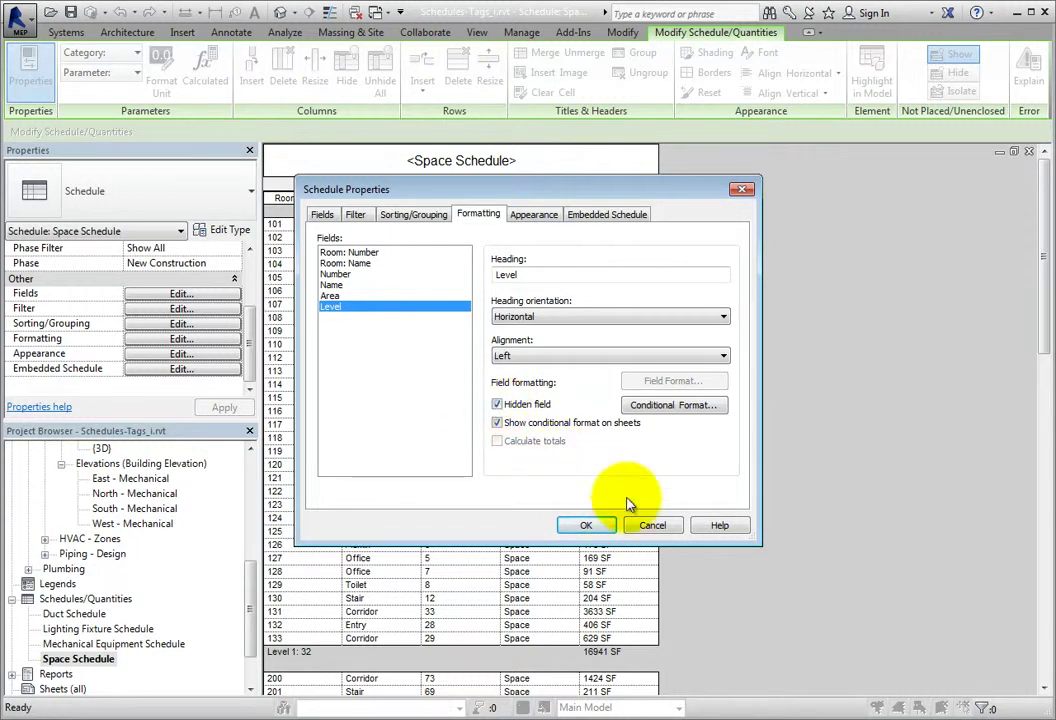
left_click(645, 526)
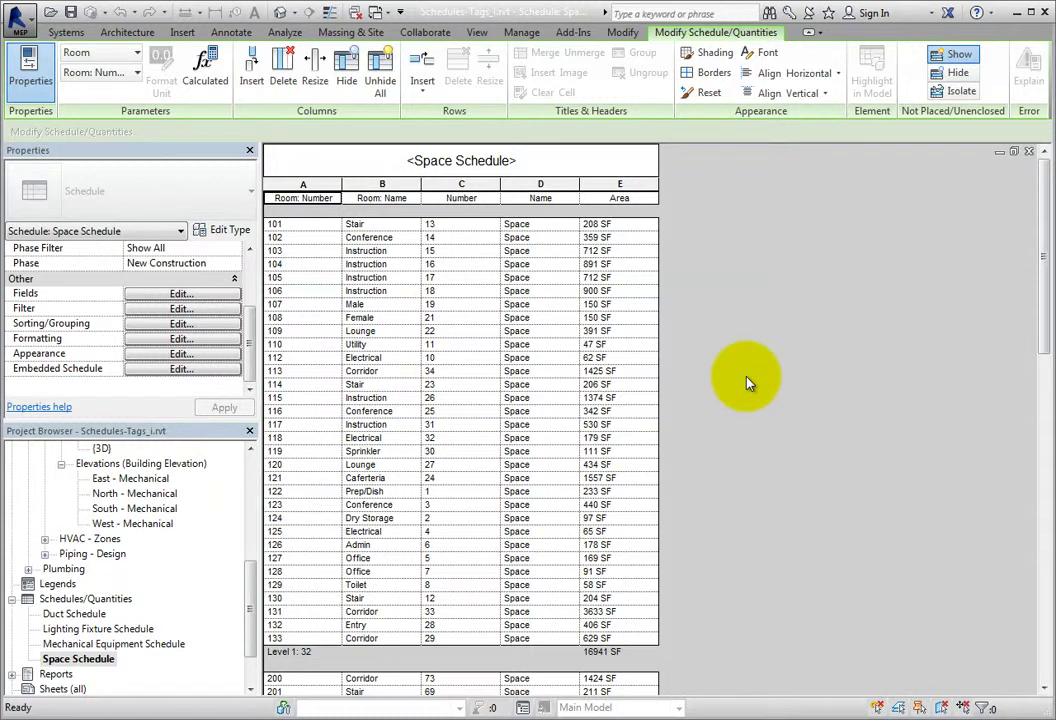
Step: Unhide all columns of the Space Schedule and insert two new data rows
left_click(380, 95)
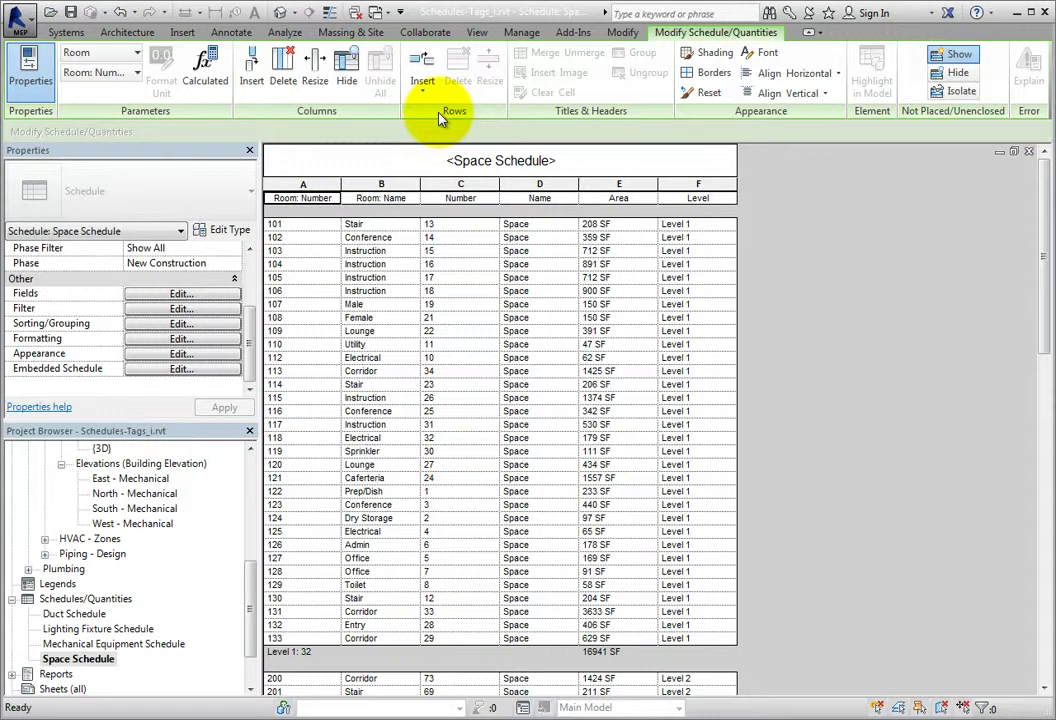
left_click(432, 160)
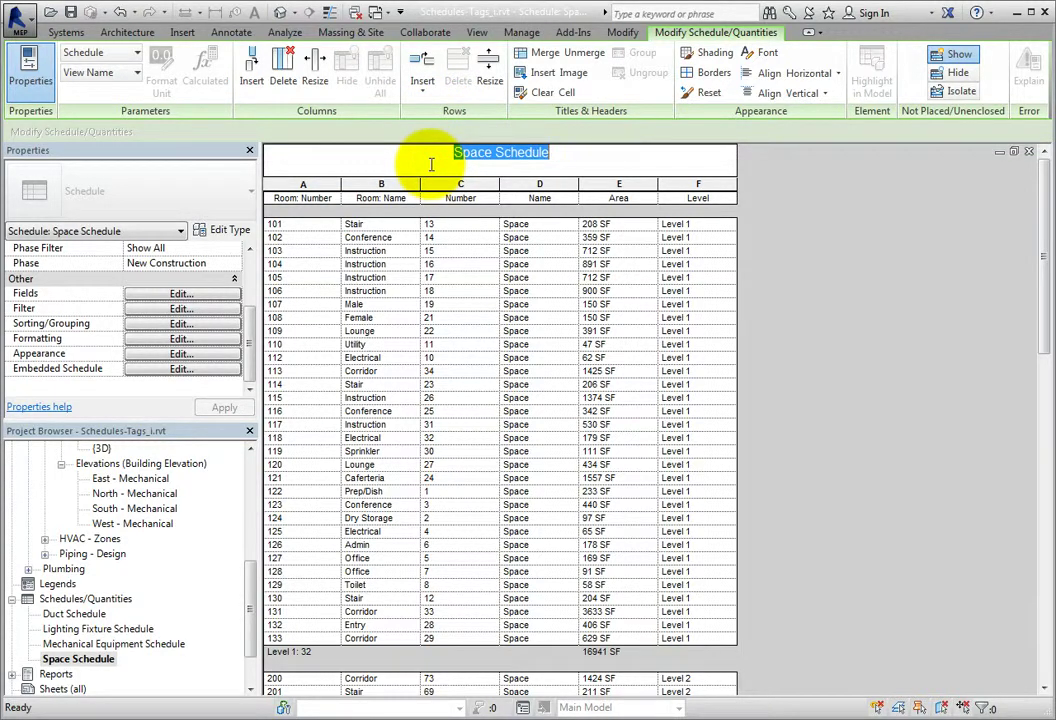
left_click(426, 90)
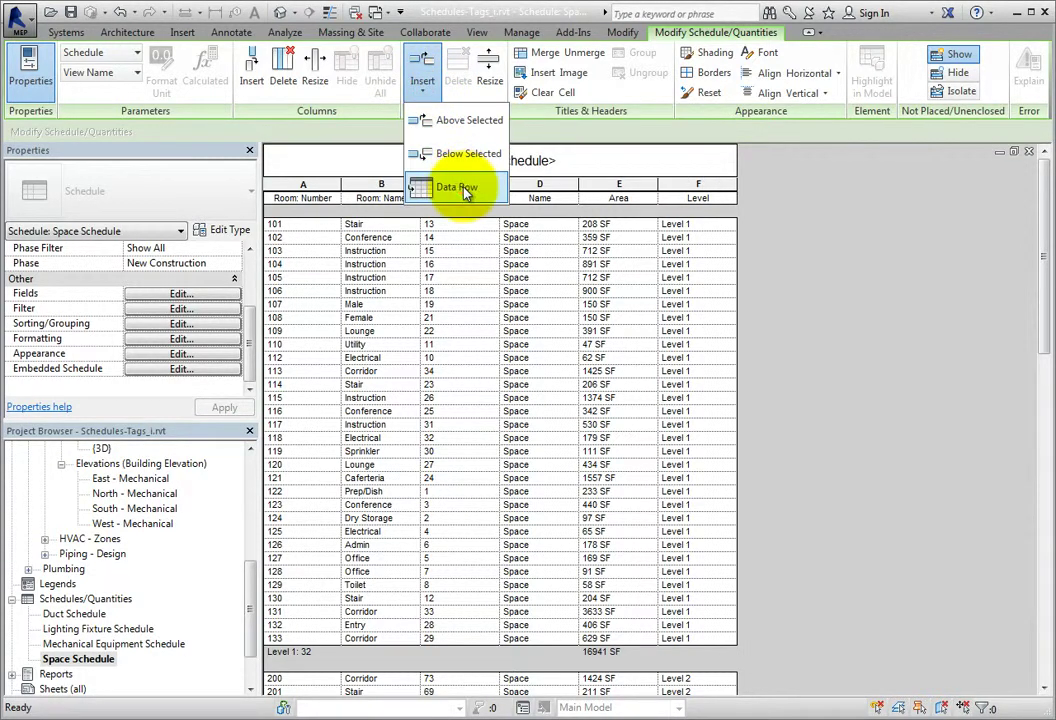
left_click(464, 186)
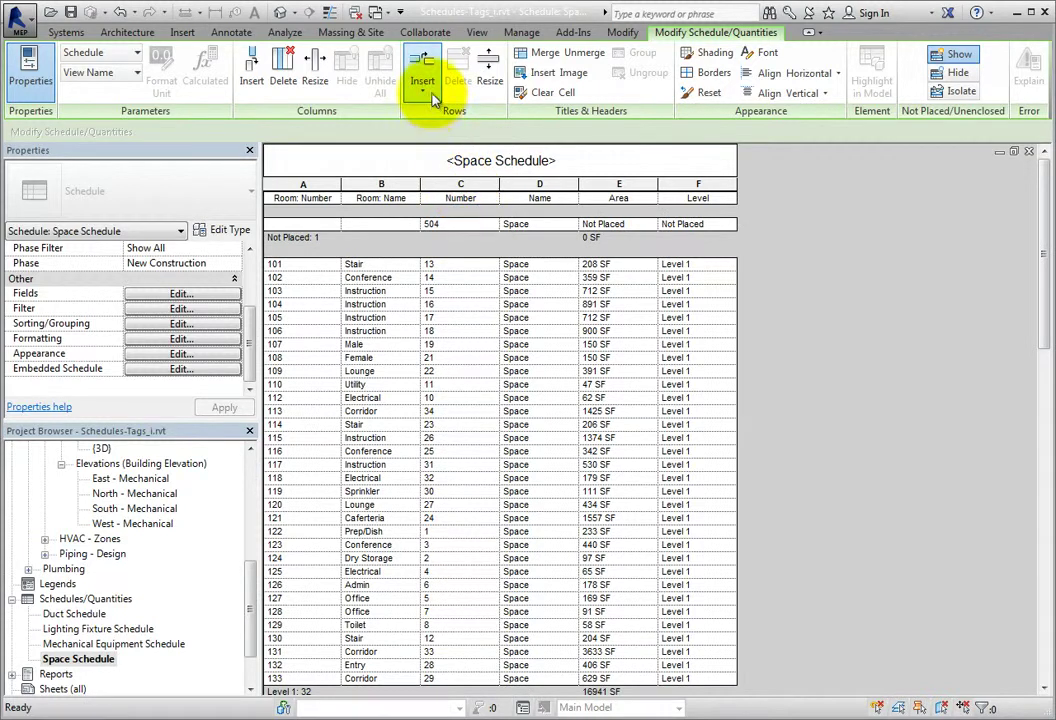
left_click(422, 90)
left_click(459, 186)
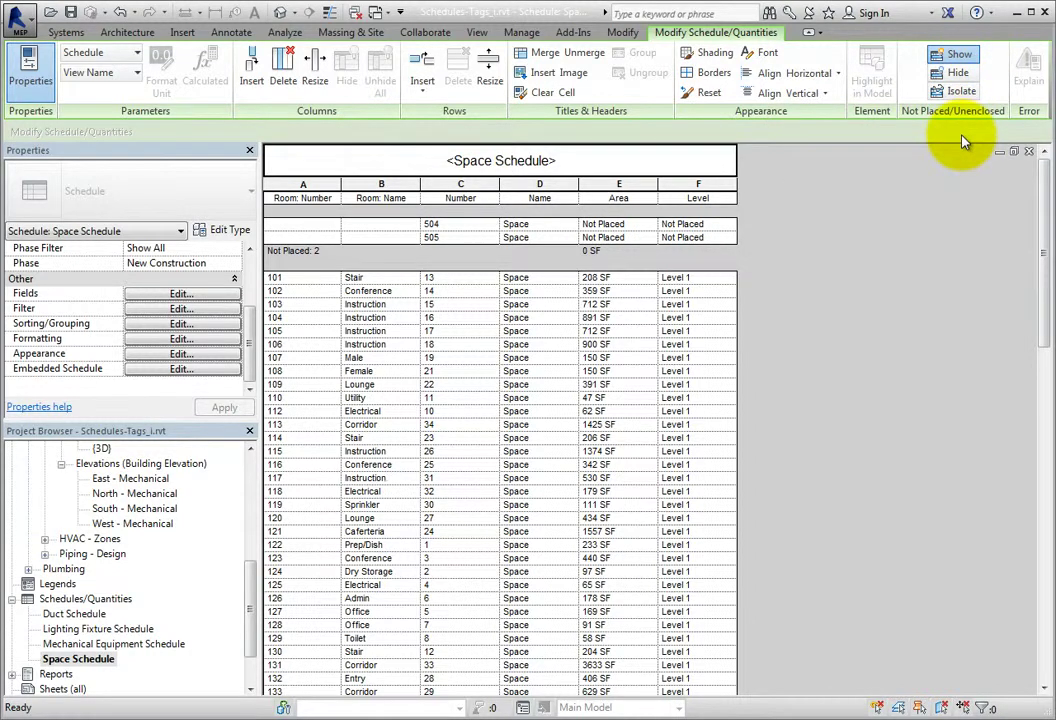
Step: View the schedule with the not placed spaces hidden, then isolated, and show all spaces again
left_click(957, 72)
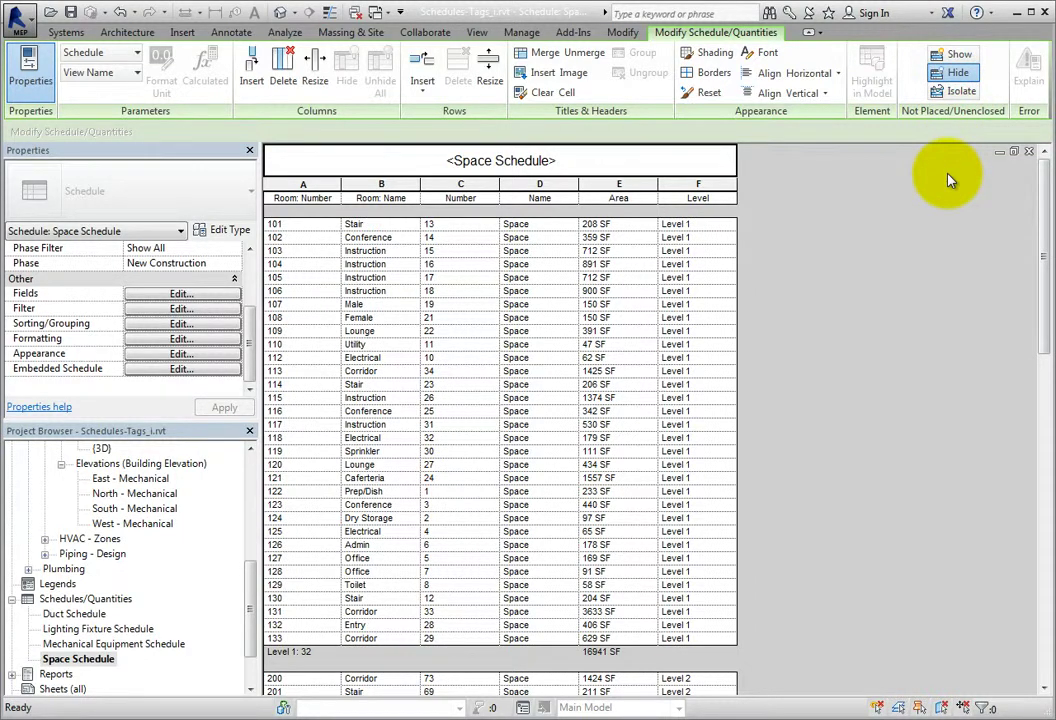
left_click(961, 93)
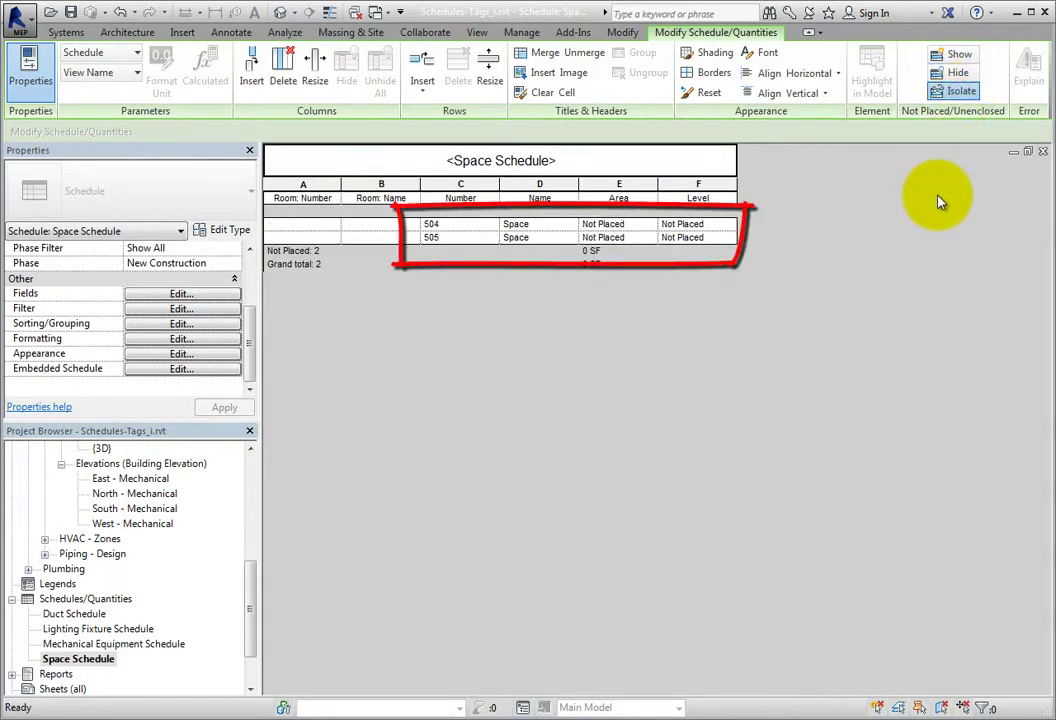
left_click(962, 60)
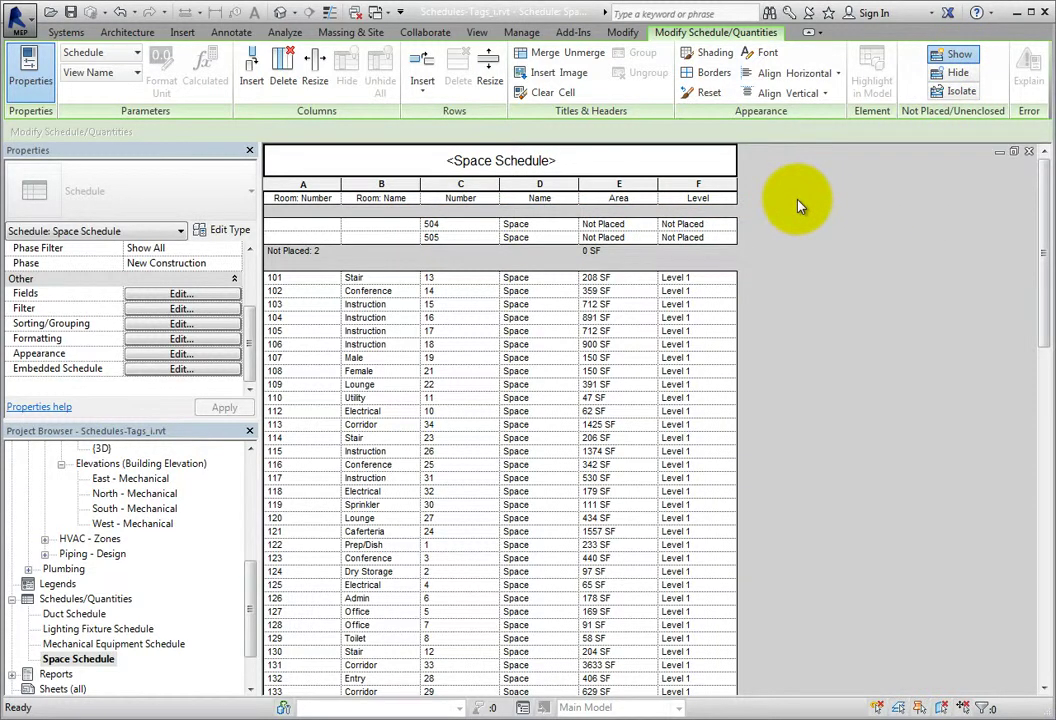
Step: Name the not placed space 504 "Plumbing Chase" in the schedule
left_click(524, 225)
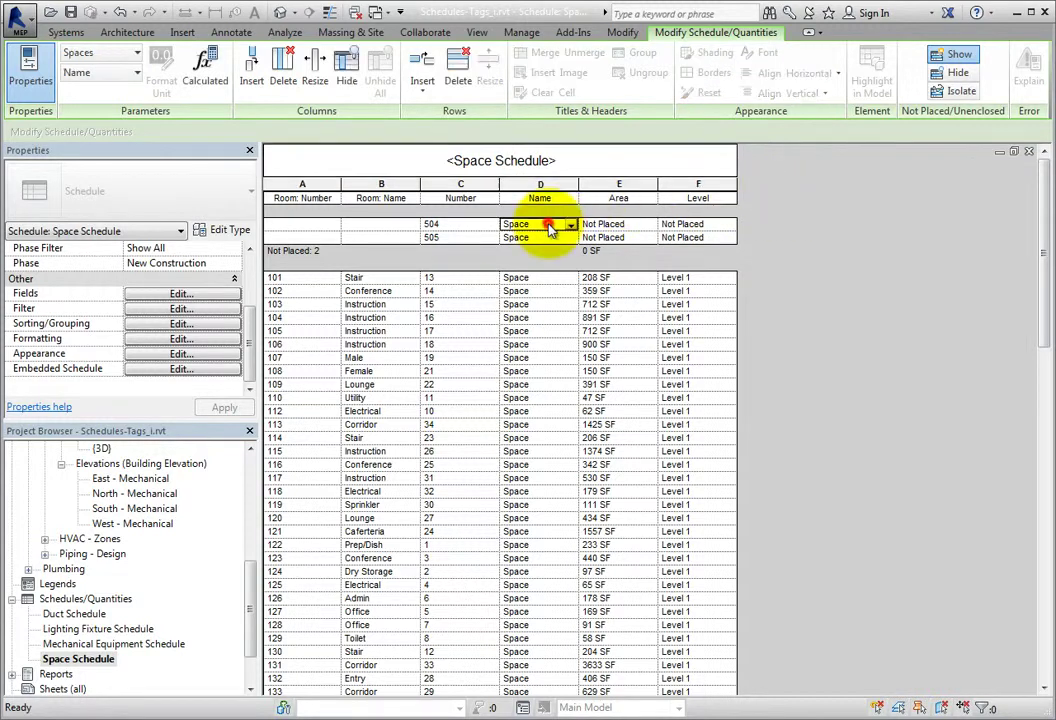
type("Plu")
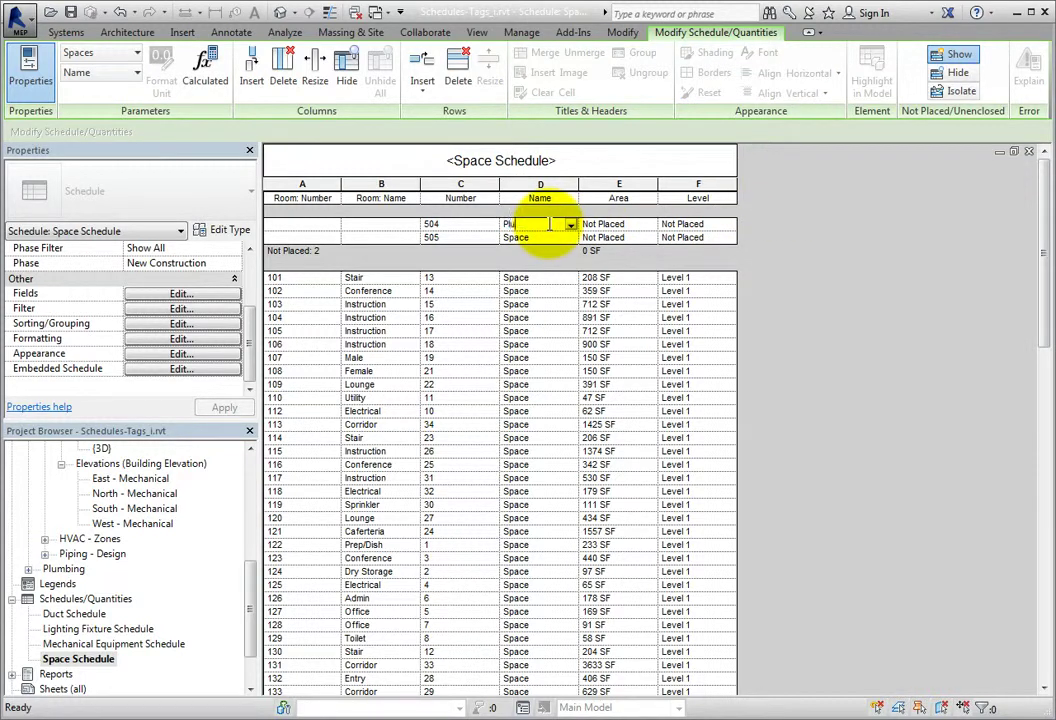
type("mbing Chase")
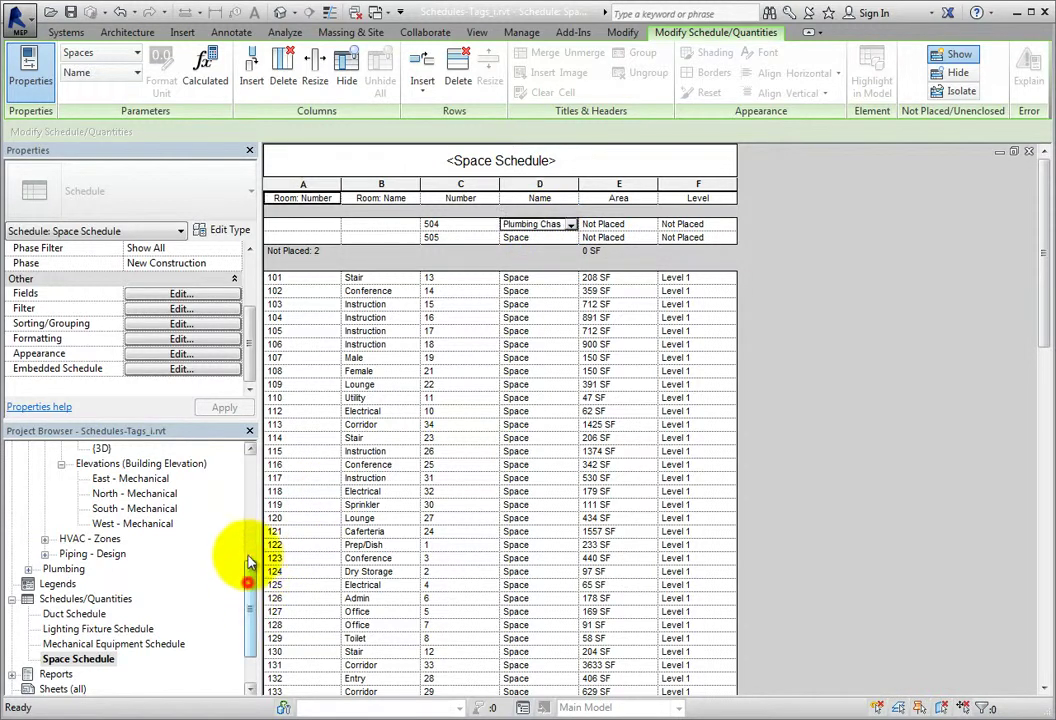
Step: In the Level 1 HVAC Plan, place the existing space 504 Plumbing Chase in the narrow shaft between the Female 108 and Male 107 rooms
left_click_drag(247, 568, 250, 478)
double_click(152, 569)
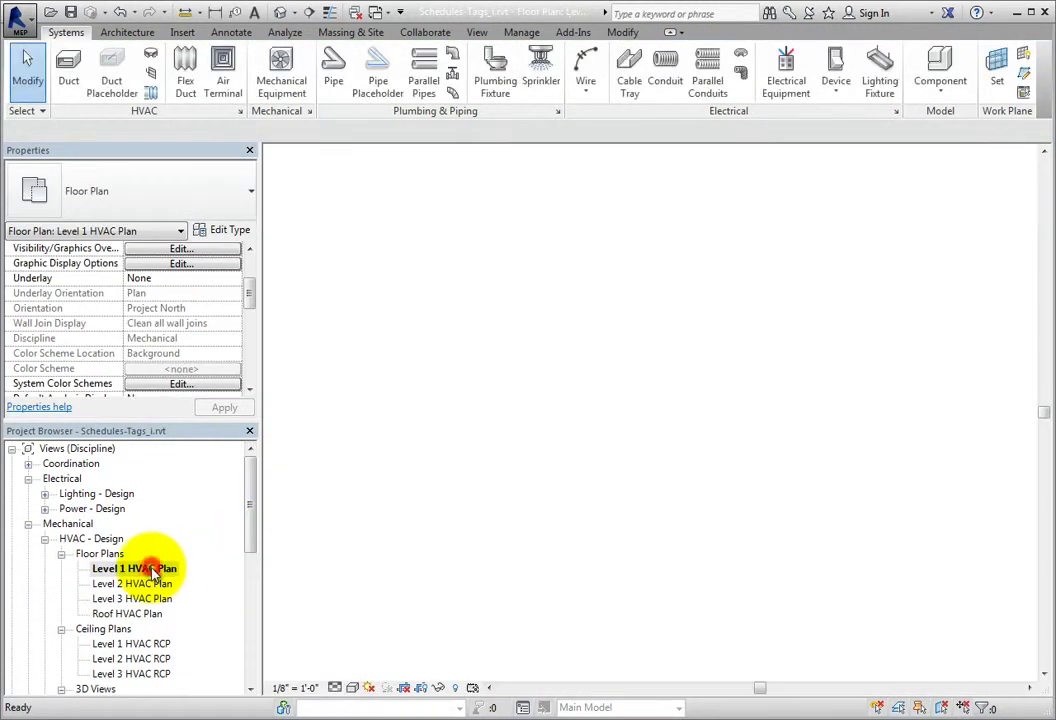
scroll(554, 627, "up", 5)
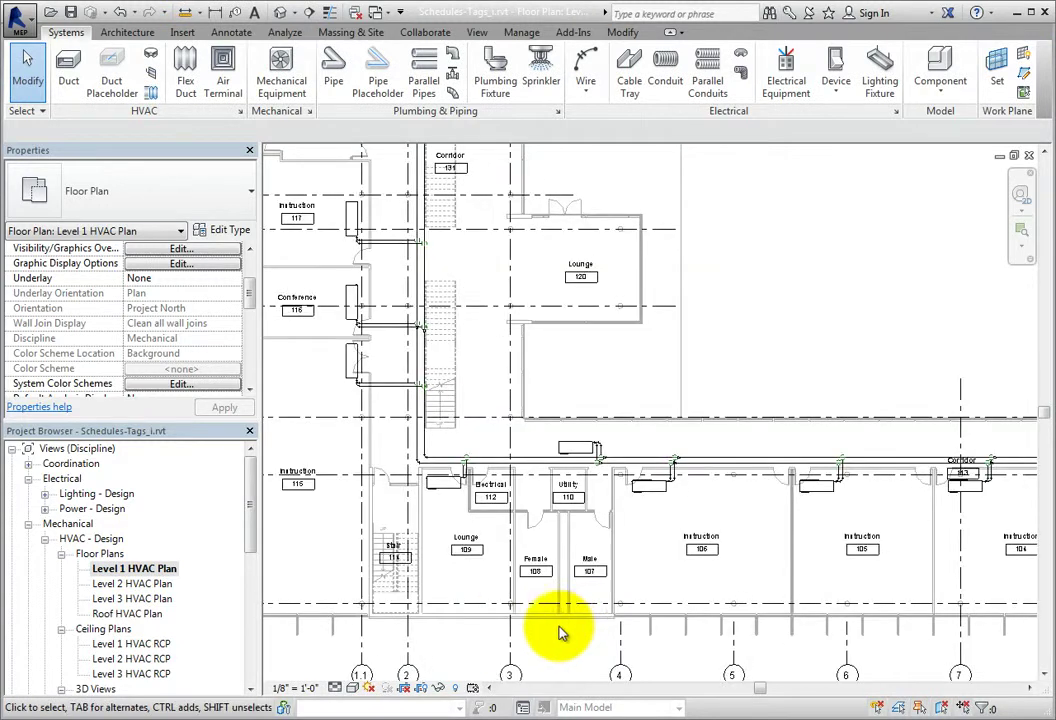
scroll(559, 632, "up", 2)
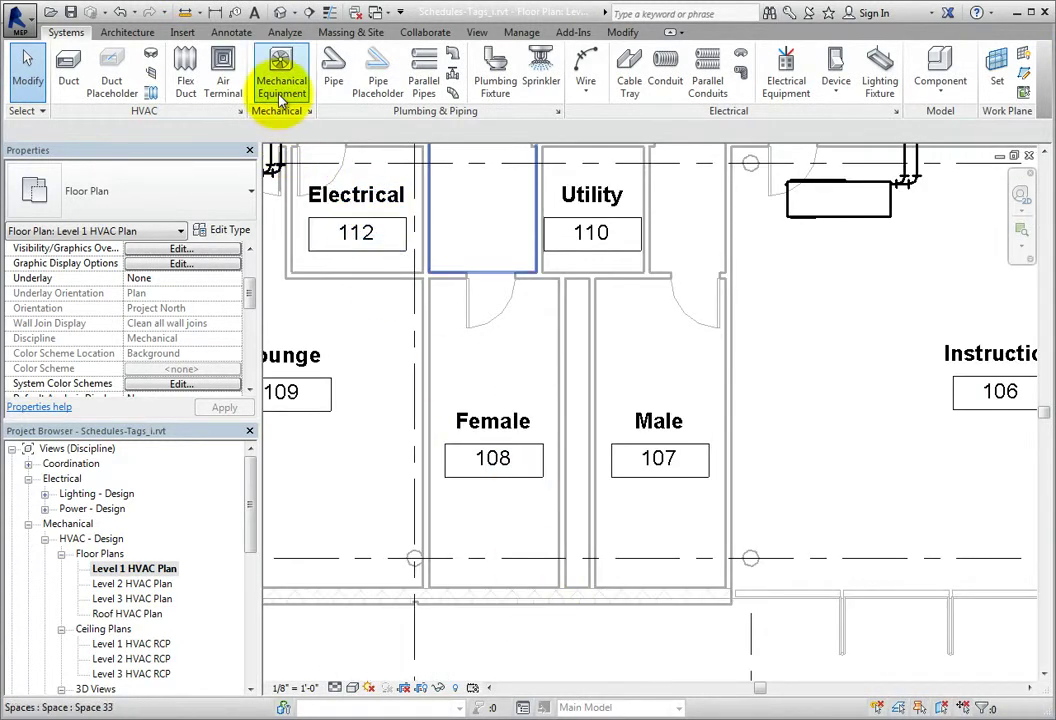
left_click(284, 33)
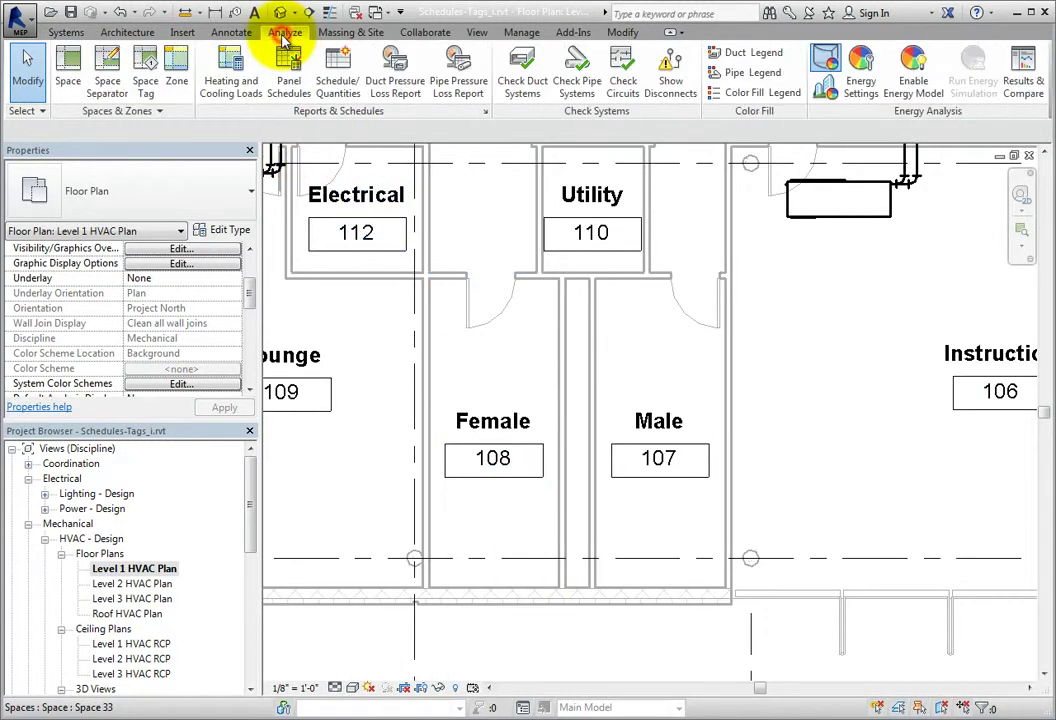
left_click(70, 98)
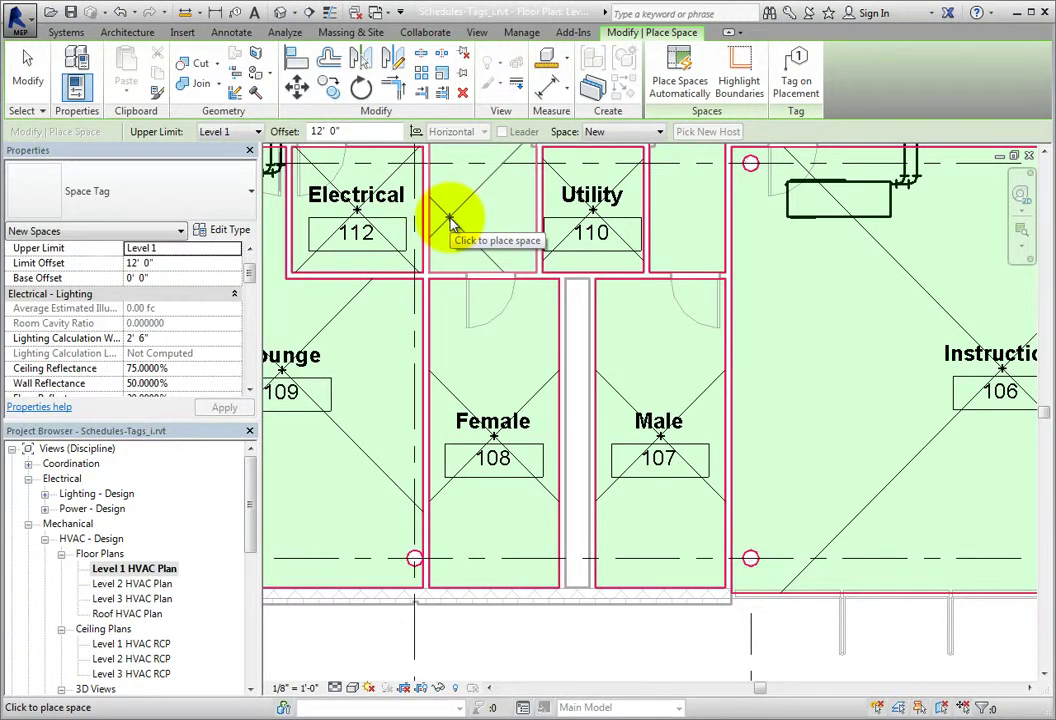
left_click(658, 133)
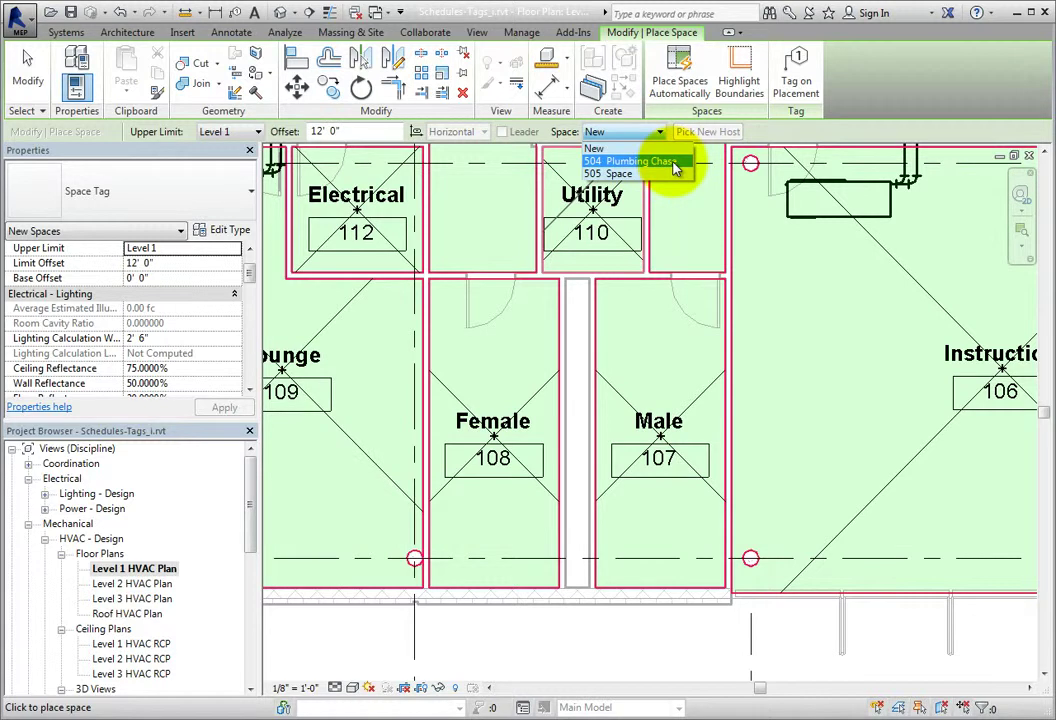
left_click(674, 168)
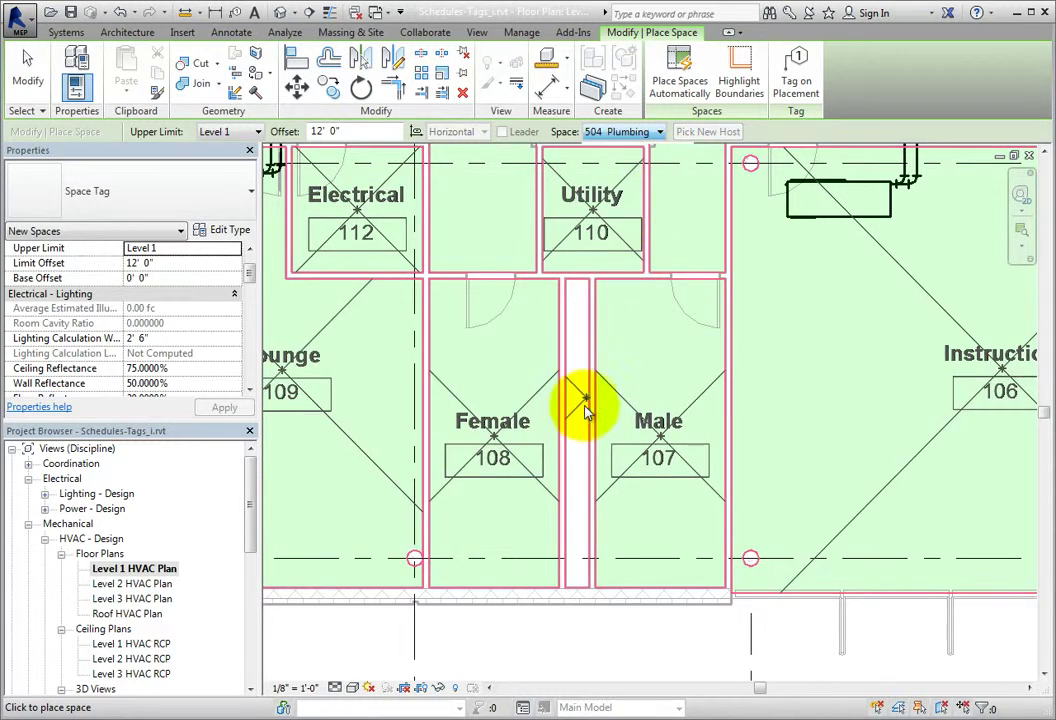
left_click(578, 432)
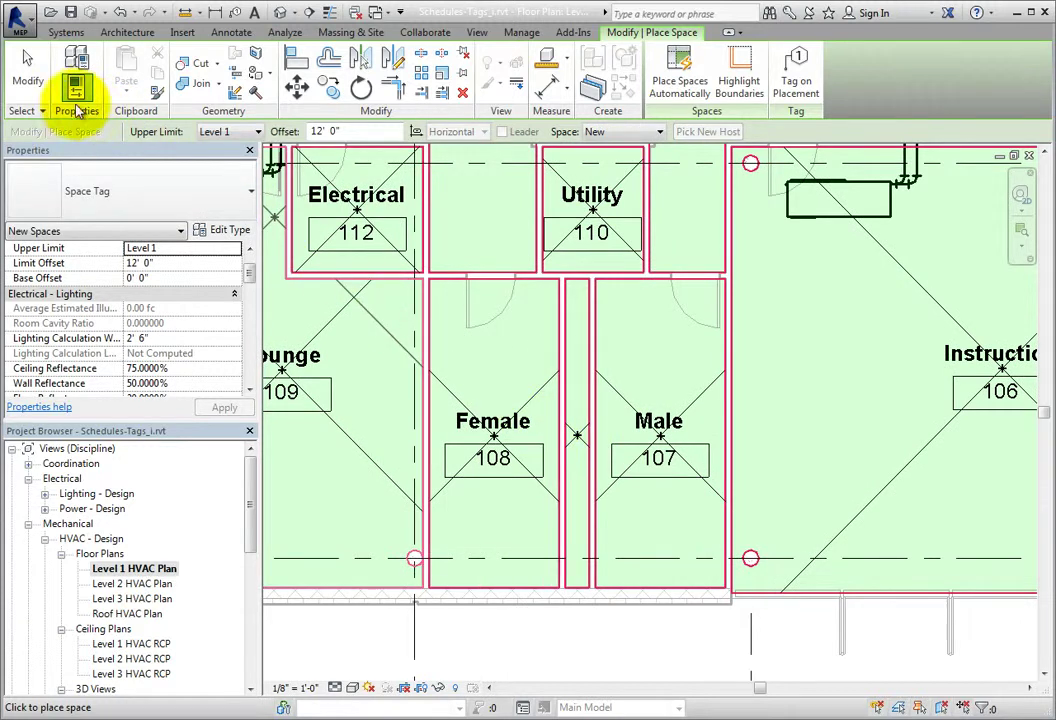
left_click(30, 75)
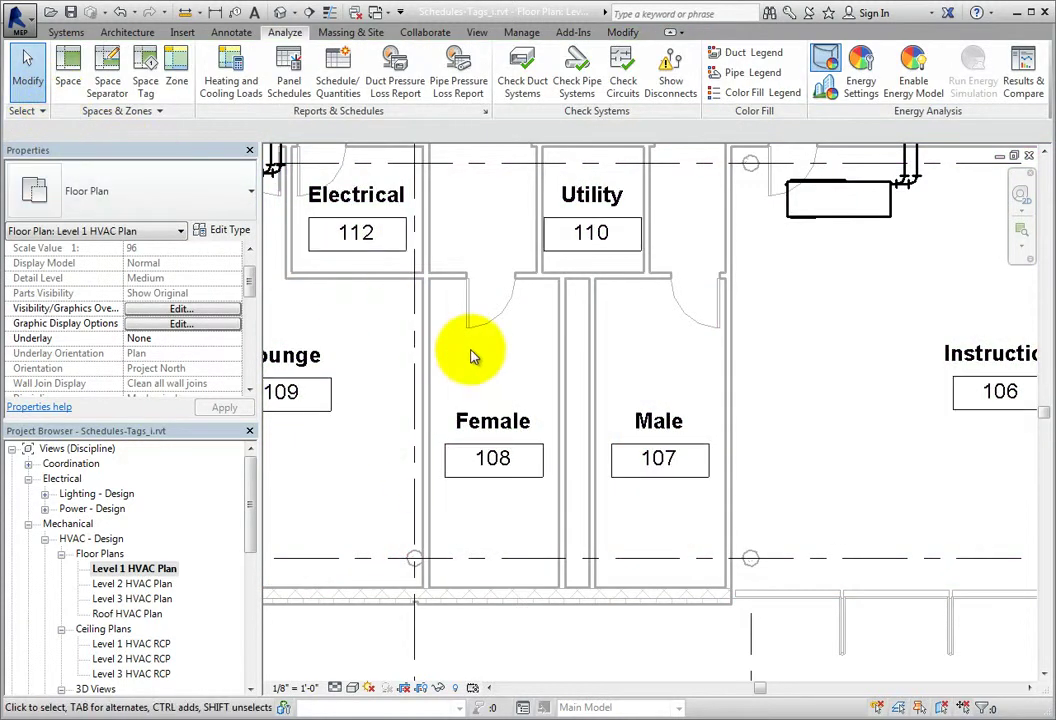
Step: Reopen the Space Schedule and check the Level 1 group for space 504
left_click_drag(252, 479, 230, 625)
double_click(90, 598)
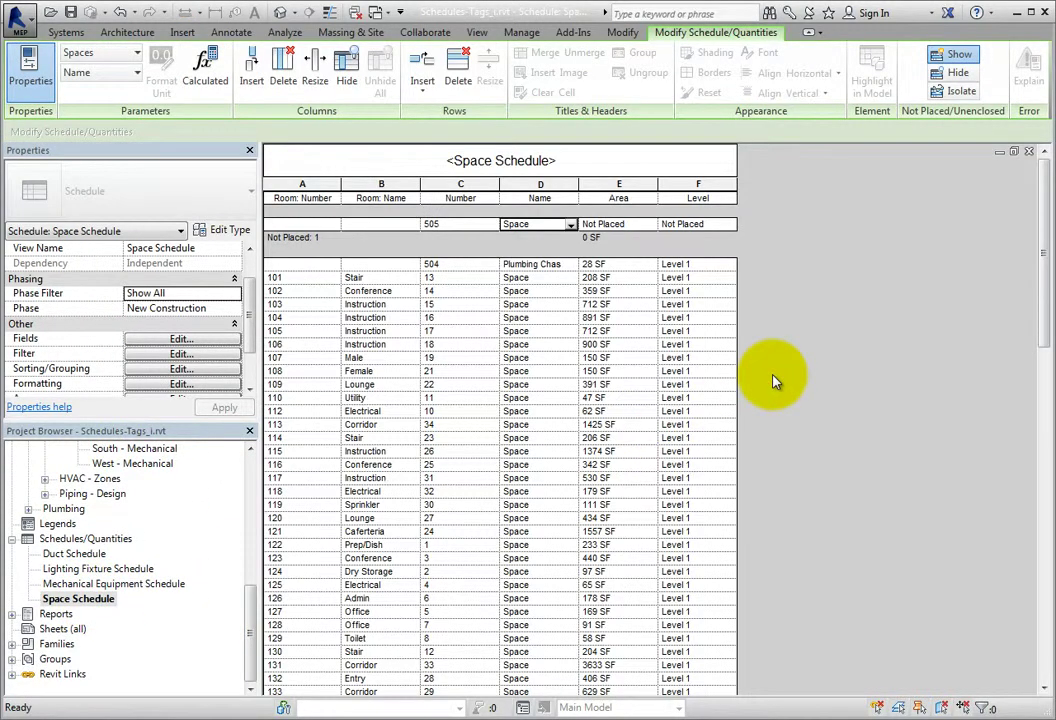
left_click_drag(1043, 298, 1046, 340)
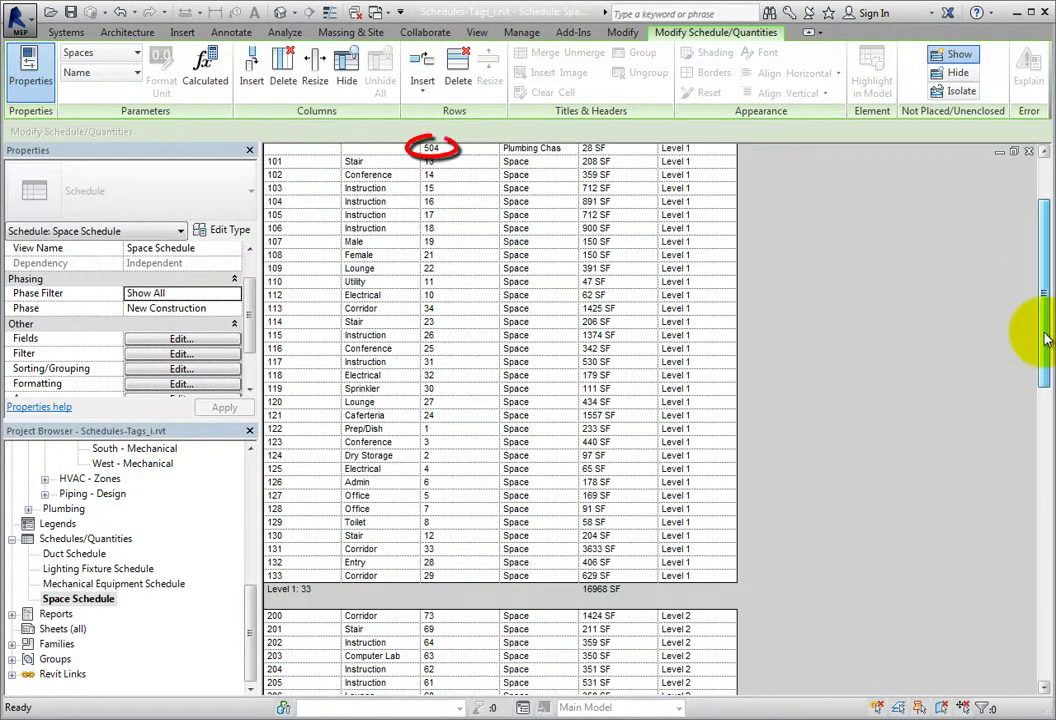
left_click_drag(1046, 340, 1042, 328)
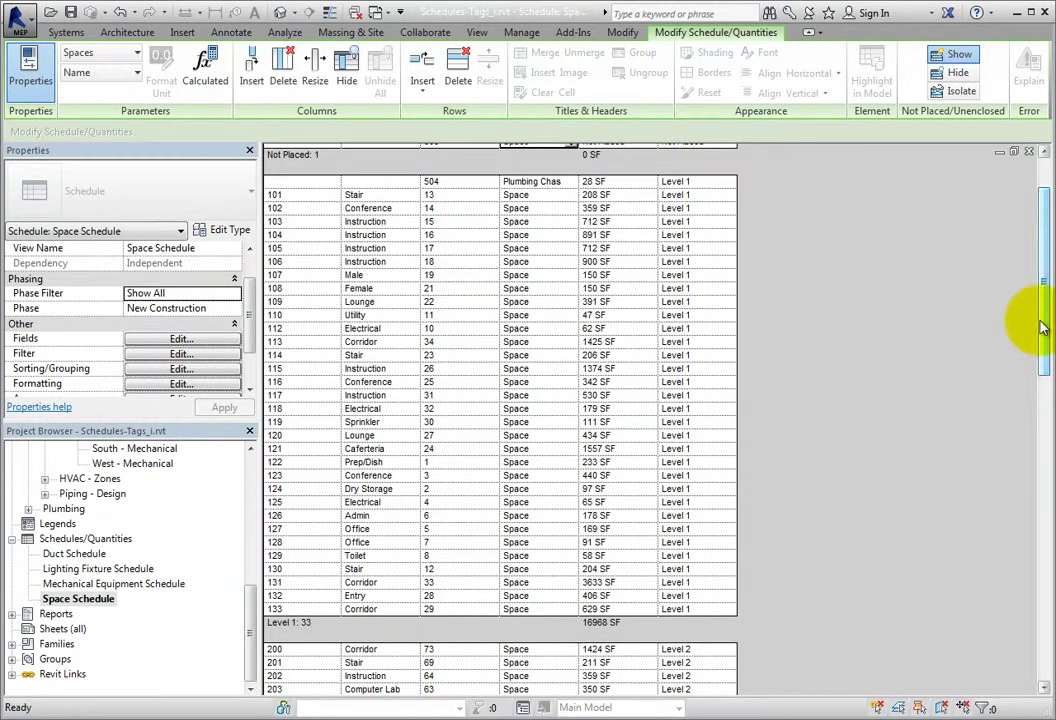
left_click_drag(1040, 328, 1039, 288)
Step: Hide the Level column and filter out the not placed spaces in the Space Schedule
left_click(716, 193)
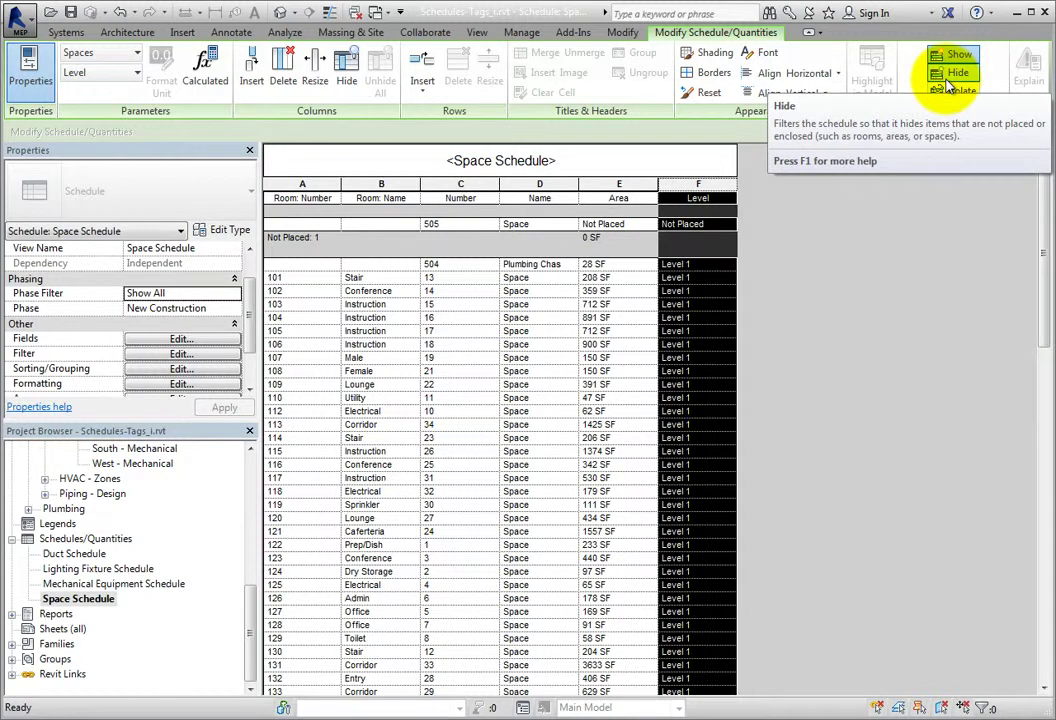
left_click(785, 232)
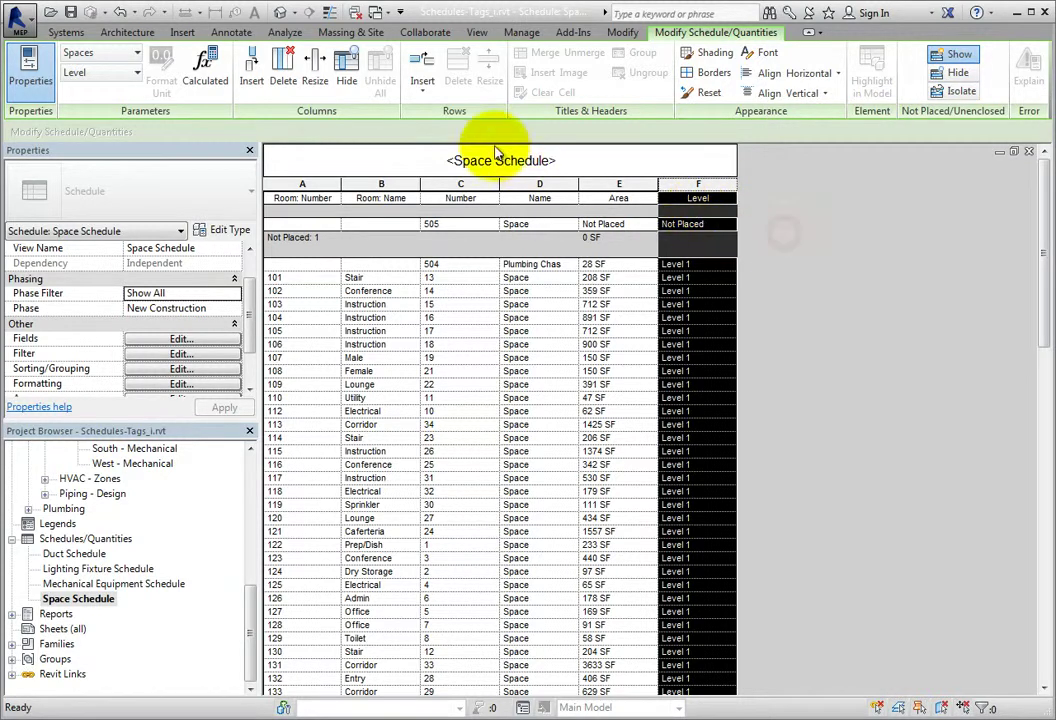
left_click(346, 80)
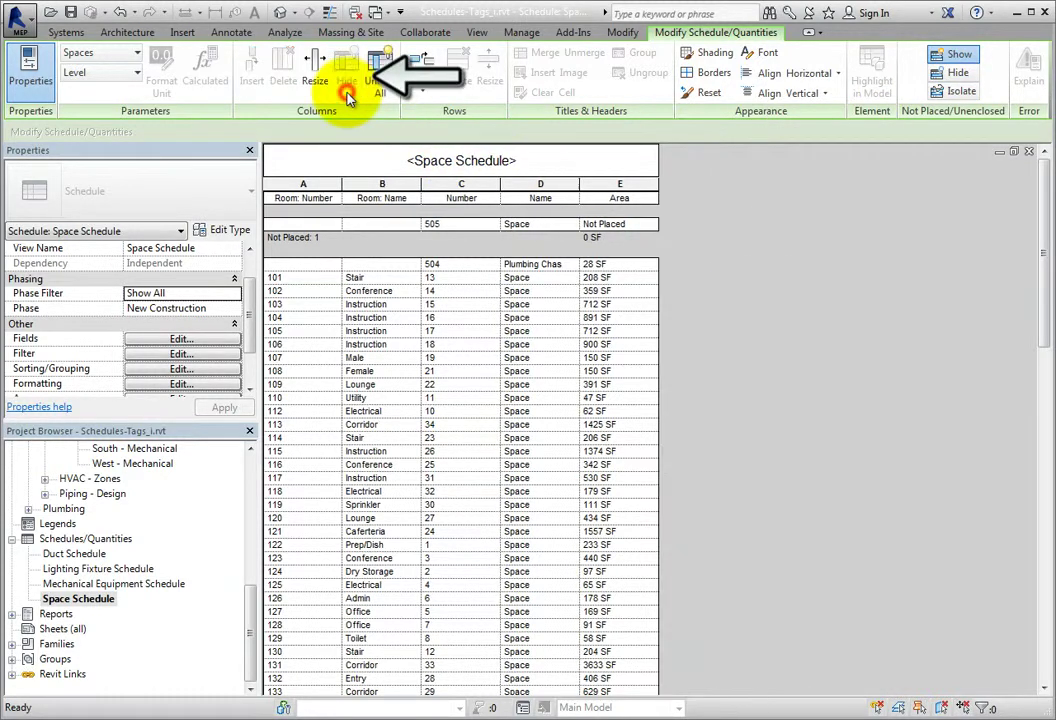
left_click(950, 73)
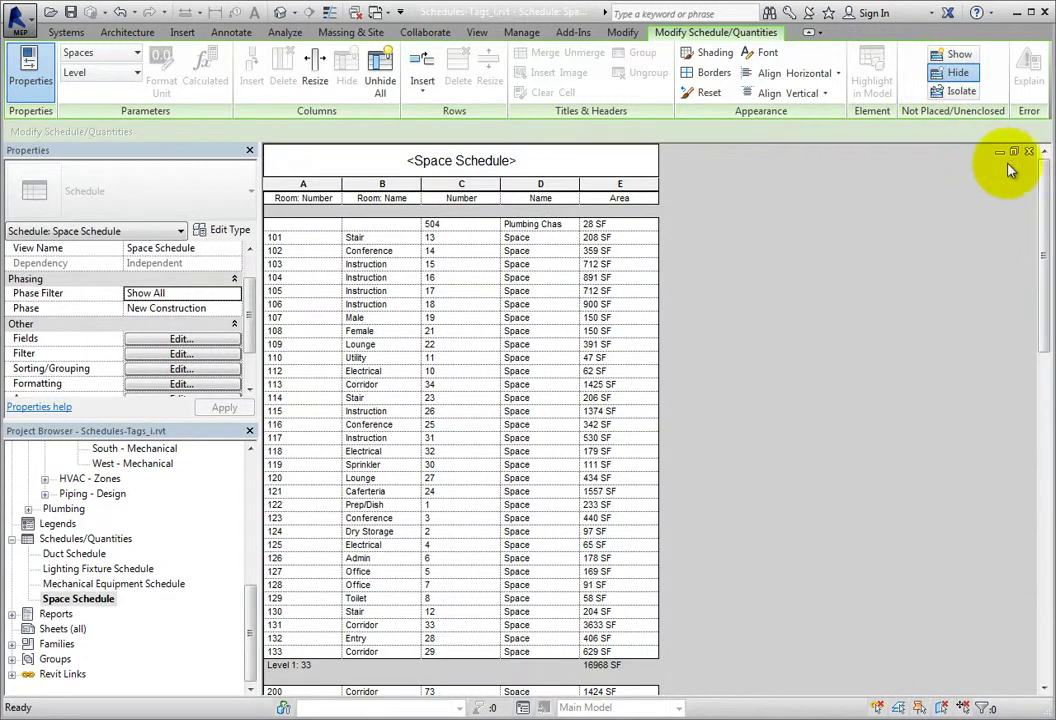
Step: Examine the level groups of the Space Schedule and the available and scheduled fields in its properties
left_click_drag(1041, 184, 1037, 379)
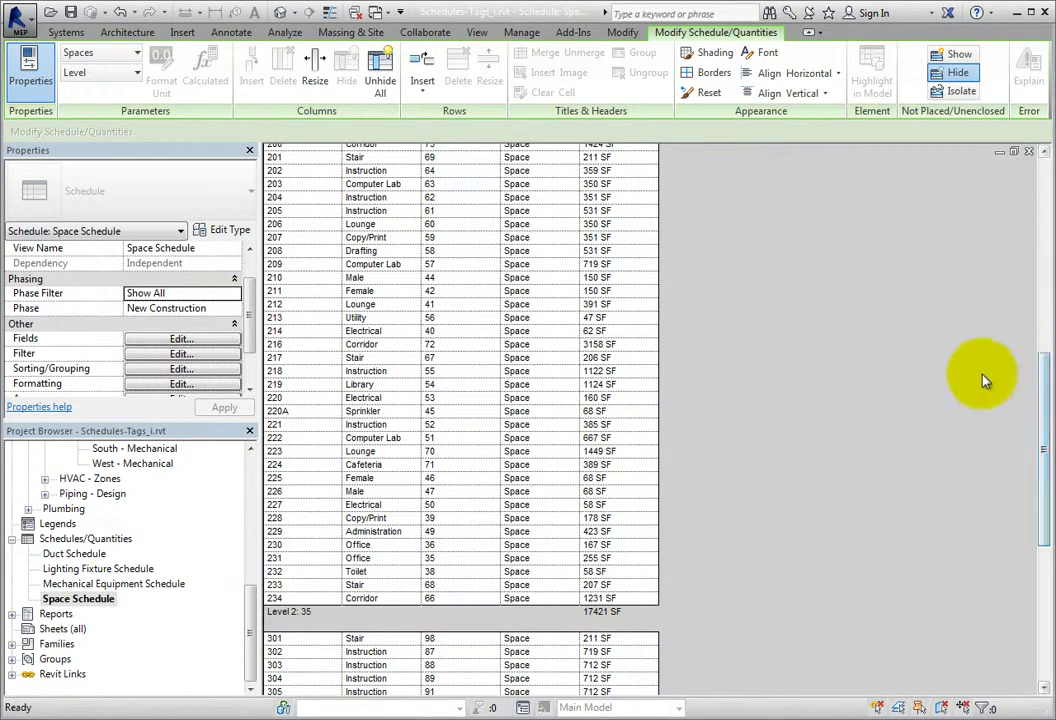
left_click(219, 340)
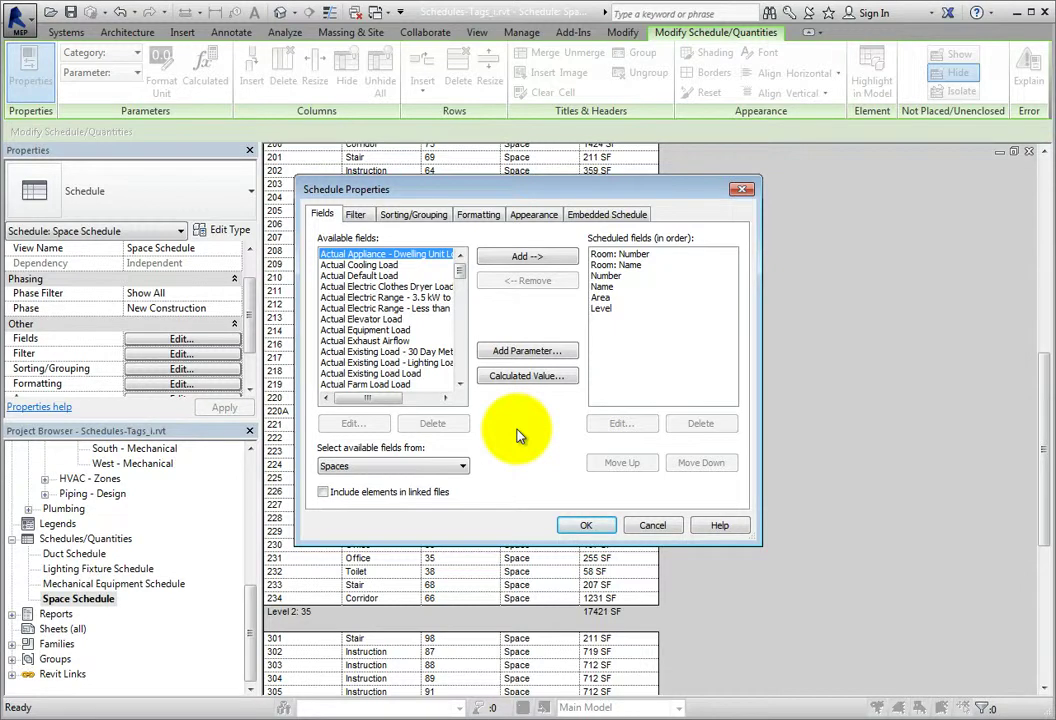
mouse_move(460, 276)
left_mouse_down()
mouse_move(463, 380)
mouse_move(463, 280)
left_mouse_up()
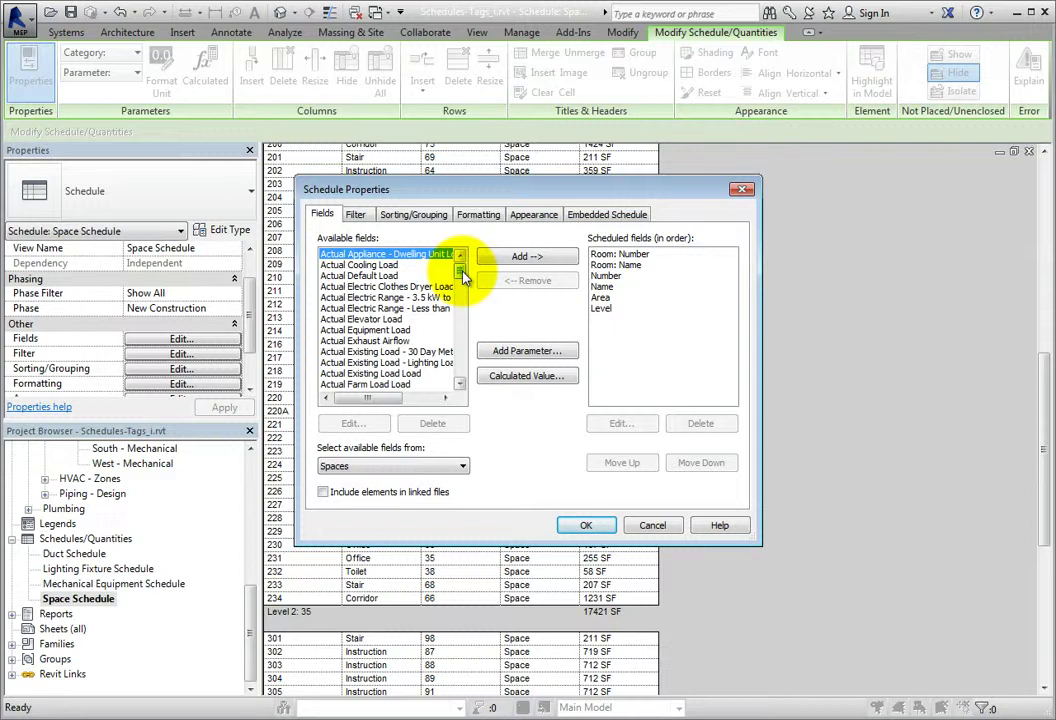
Step: Check the Area field's formatting and the schedule's sorting and grouping settings, and return to the start of the Space Schedule
left_click(478, 214)
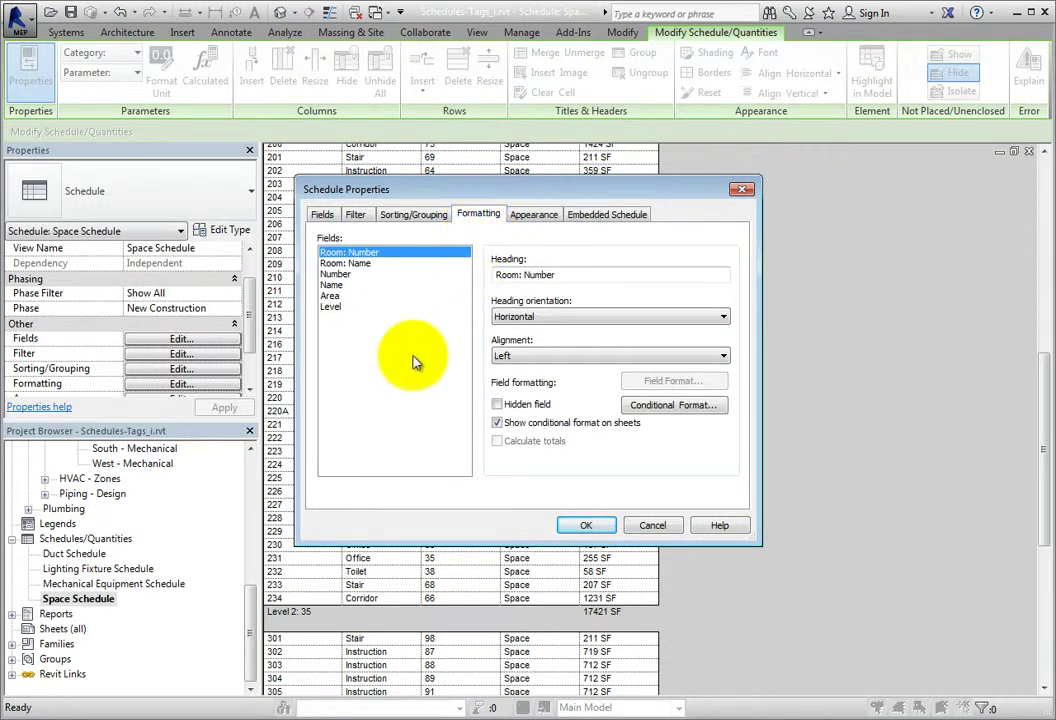
left_click(336, 297)
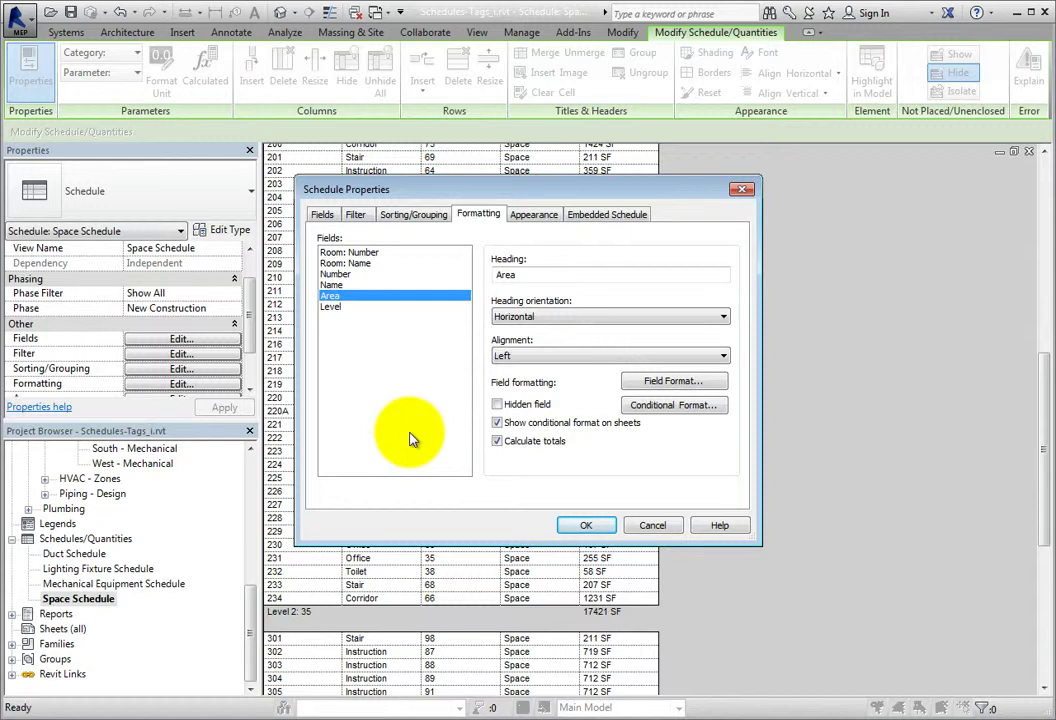
left_click(433, 220)
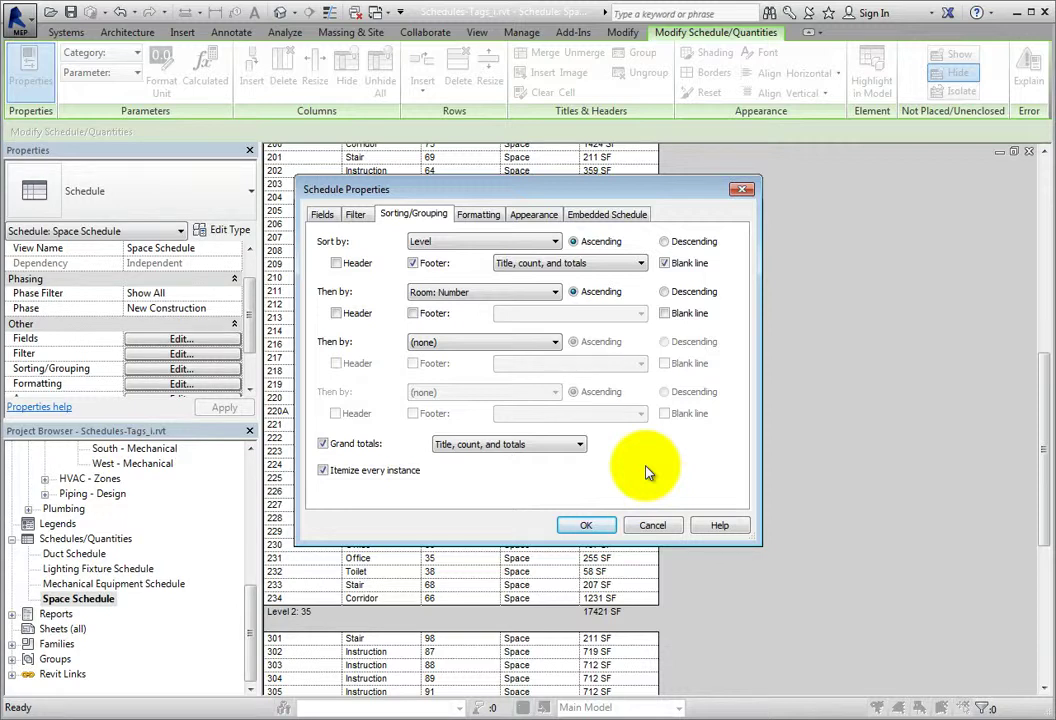
left_click(605, 531)
left_click_drag(1034, 484, 1039, 278)
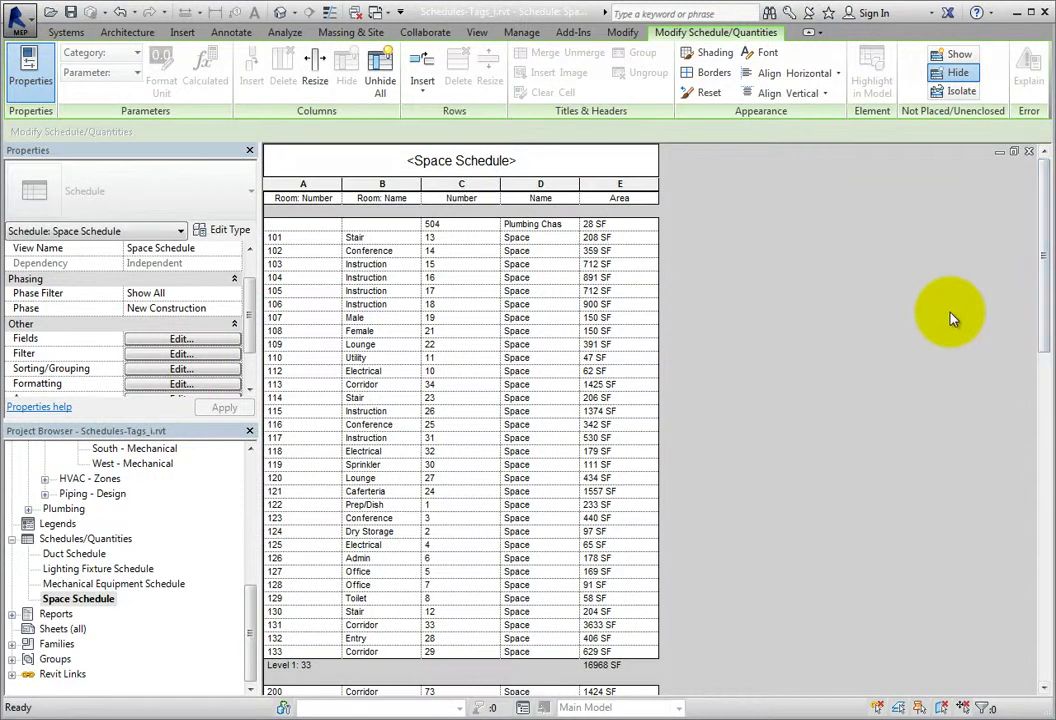